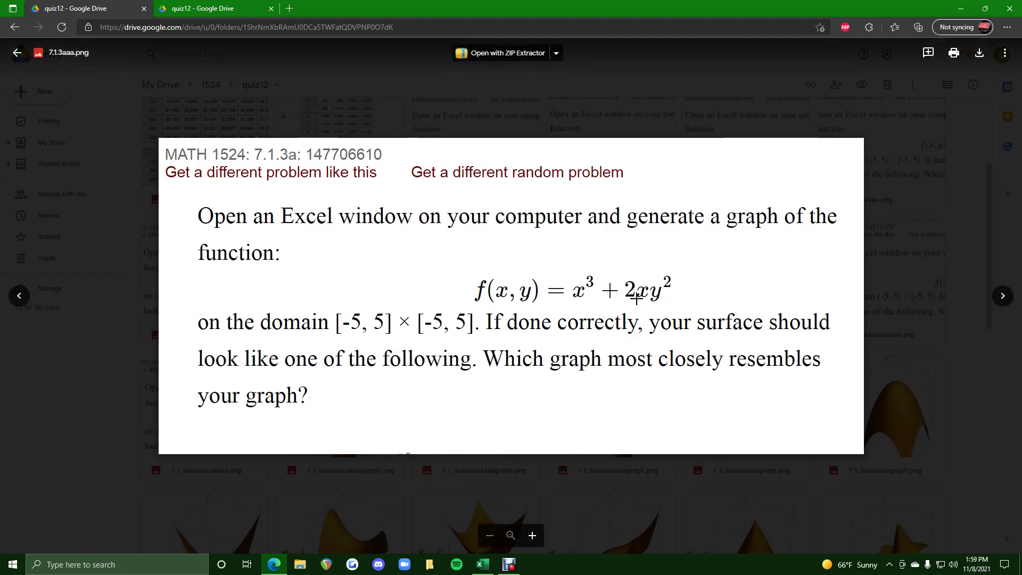
Place the browser beside Excel, preview answer graph 7.1.3aaagraph.png, then return to the problem tab.
left_click_drag(686, 11, 1, 15)
left_click(767, 288)
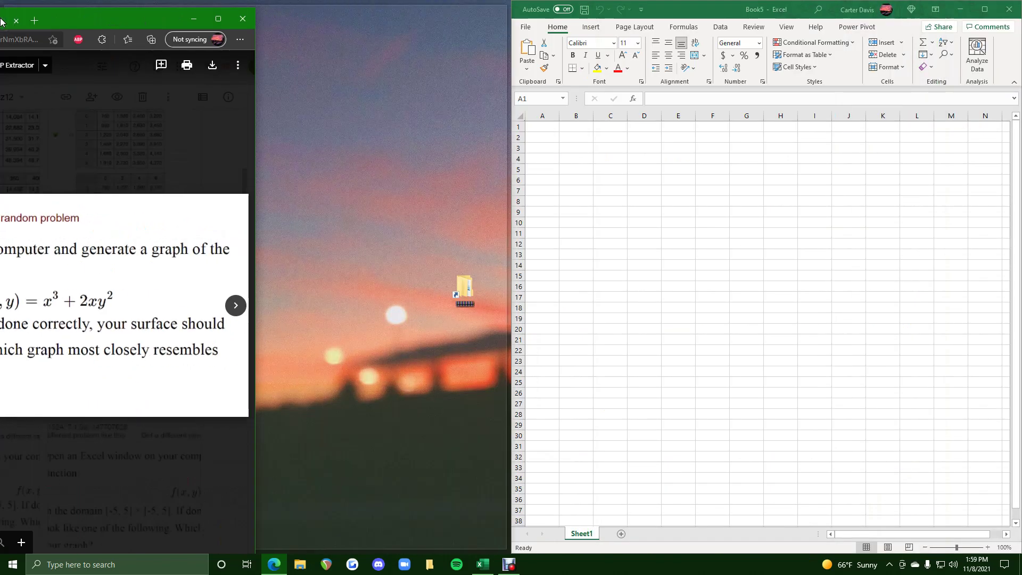
left_click(203, 15)
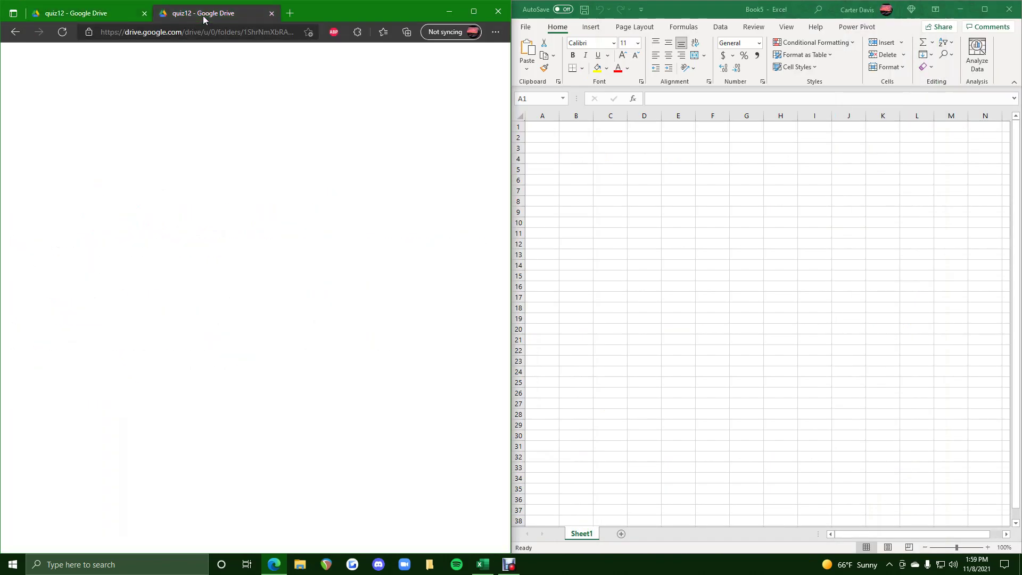
left_click(14, 58)
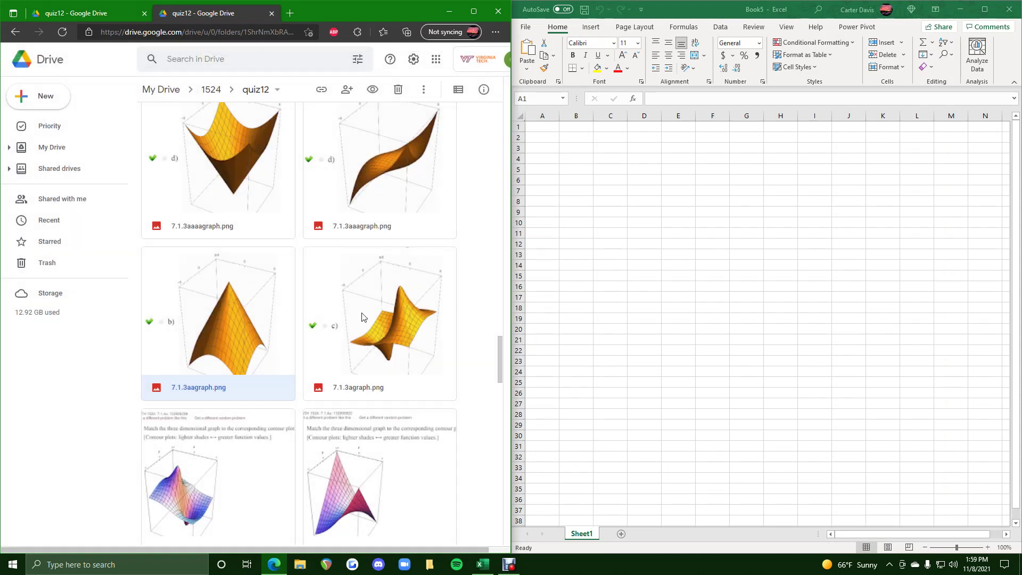
double_click(387, 206)
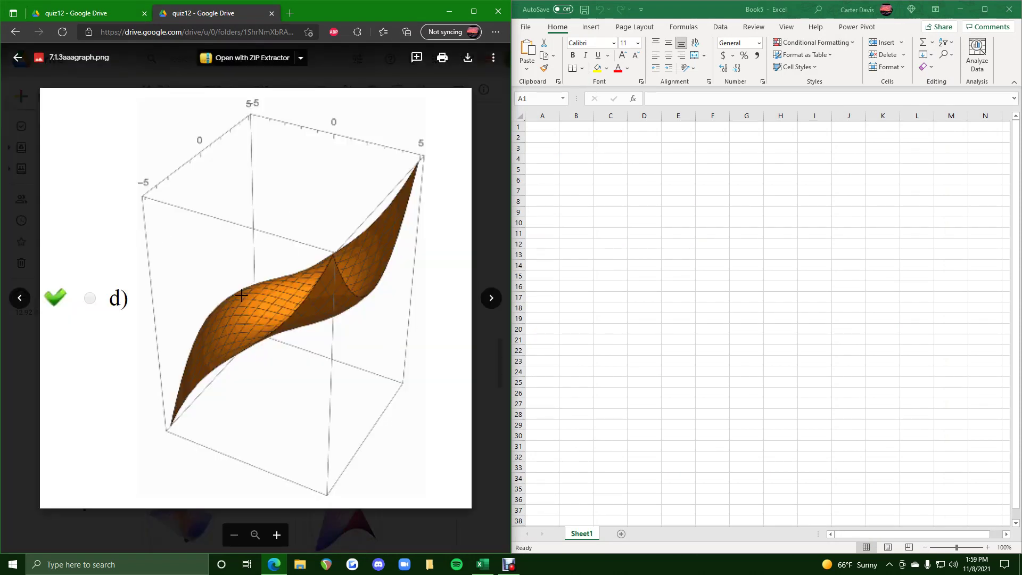
left_click(88, 16)
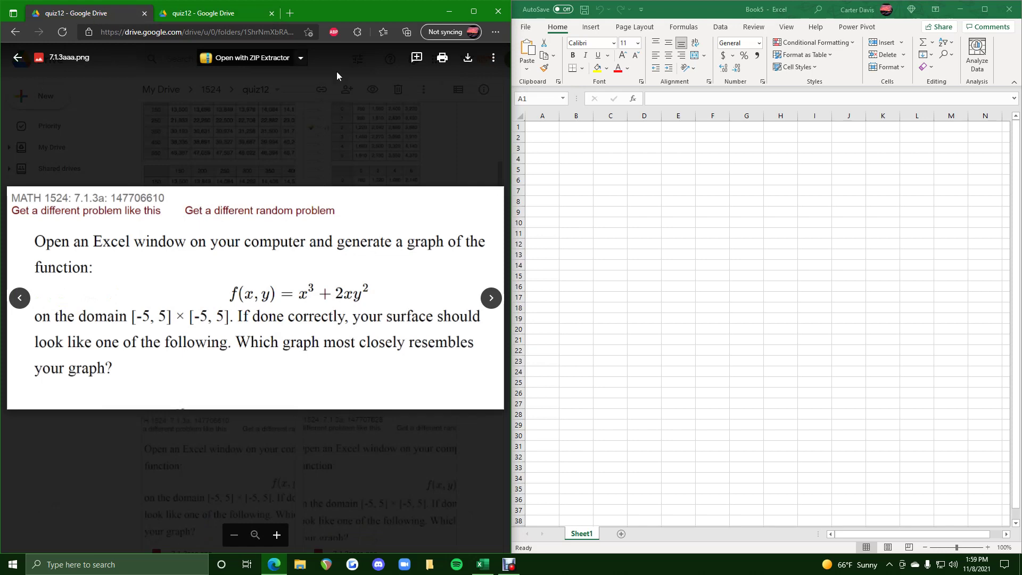
Enter -5 and -4 in A2:A3 and extend the series down to A12.
left_click(540, 138)
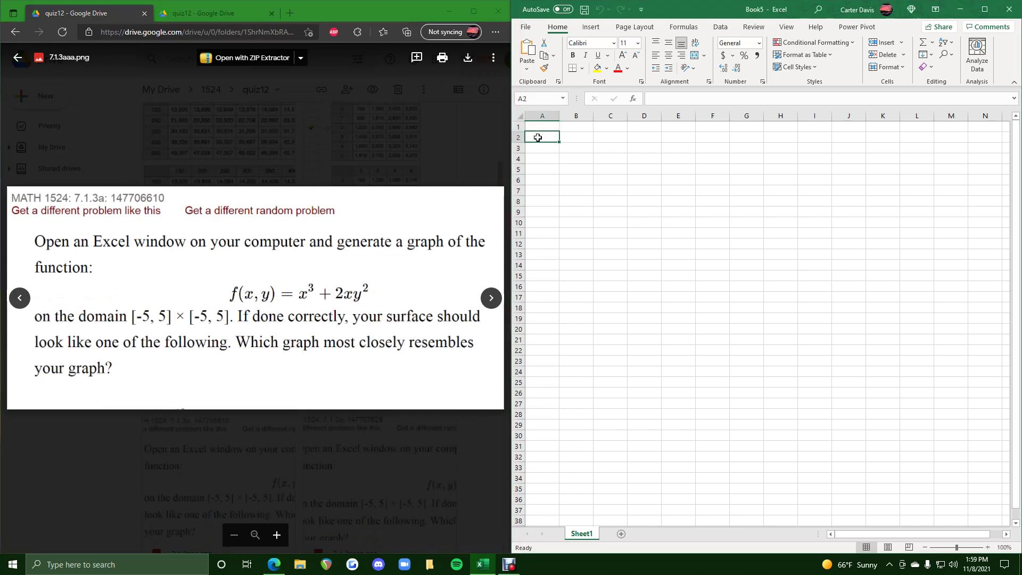
scroll(568, 169, "up", 3, "ctrl")
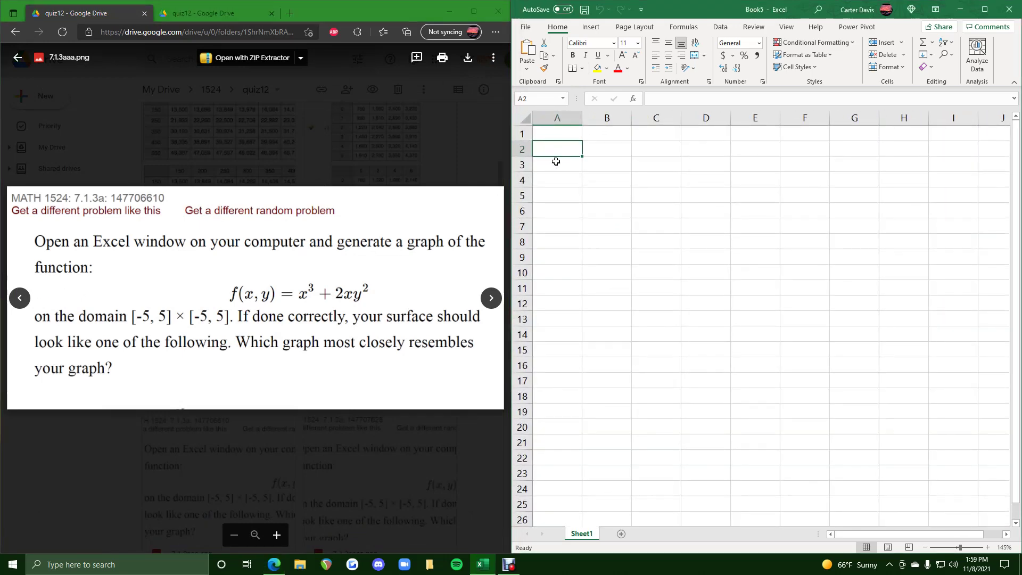
type("-5")
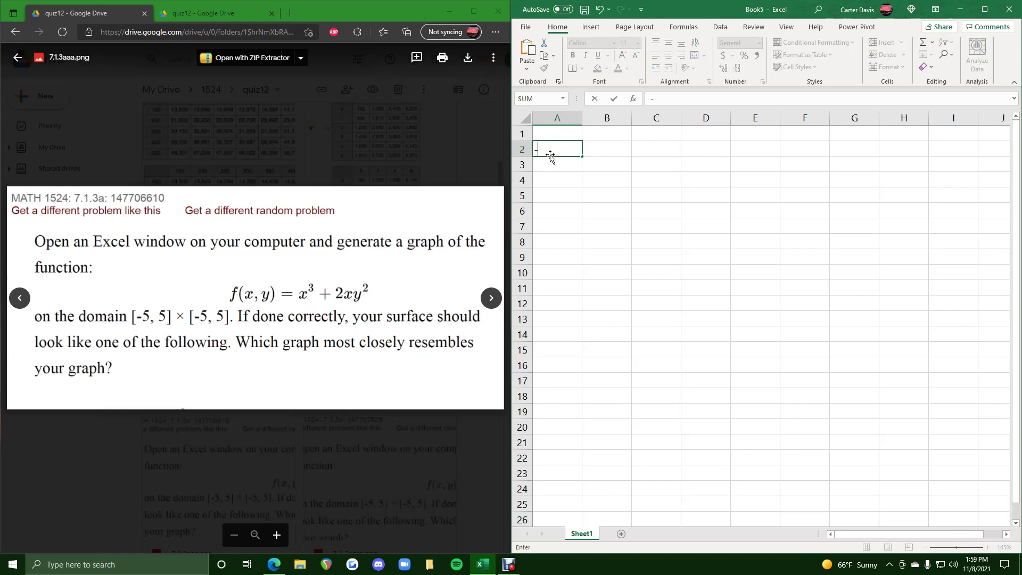
key("Return")
left_click(551, 149)
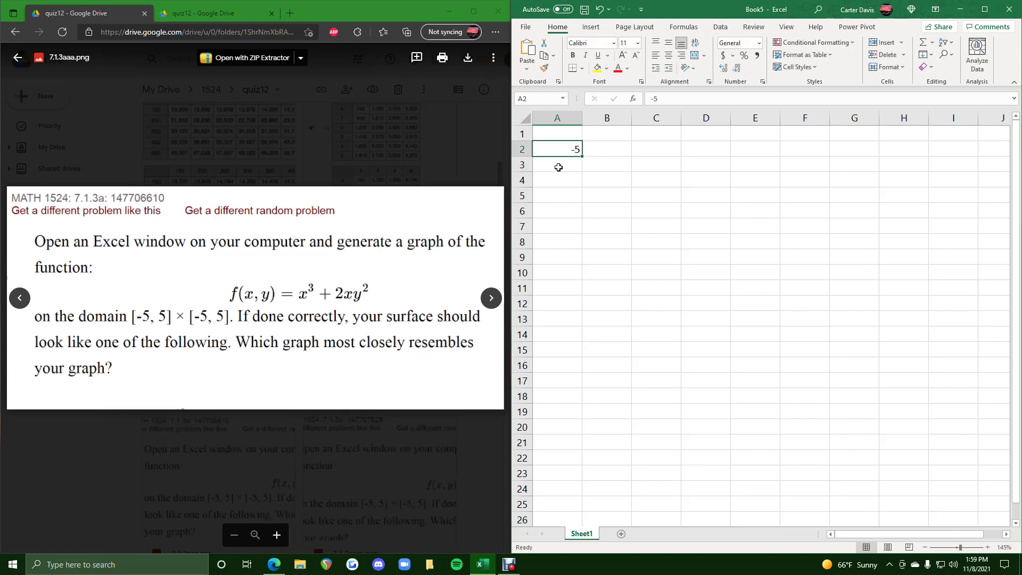
left_click(558, 167)
type("-4")
key("Return")
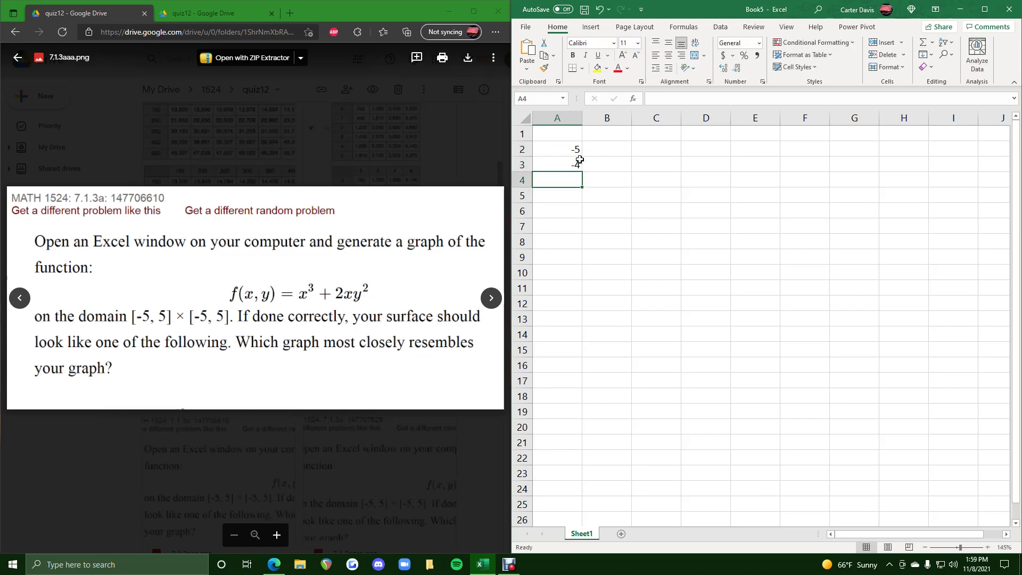
left_click(576, 153)
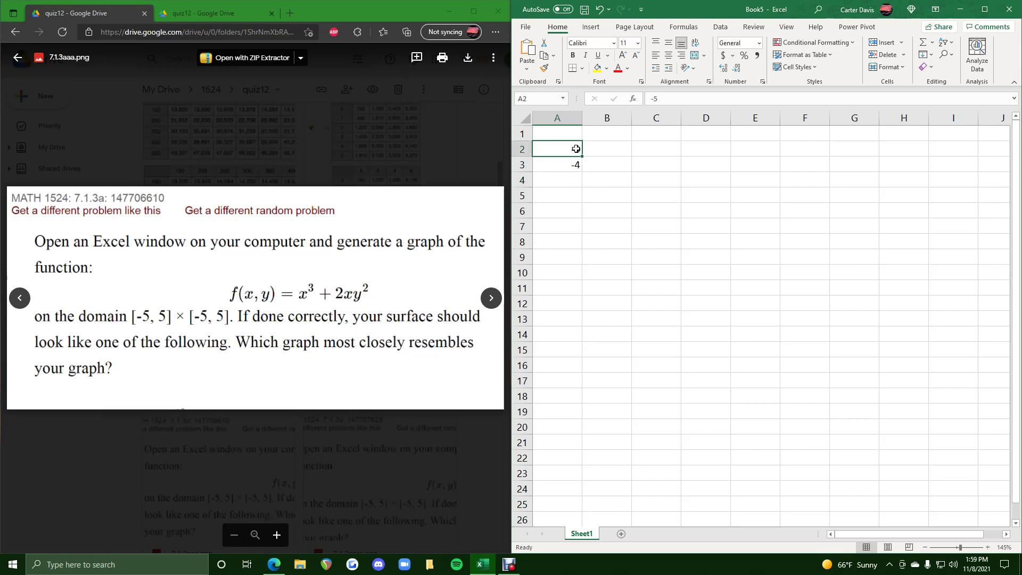
left_click_drag(576, 149, 559, 313)
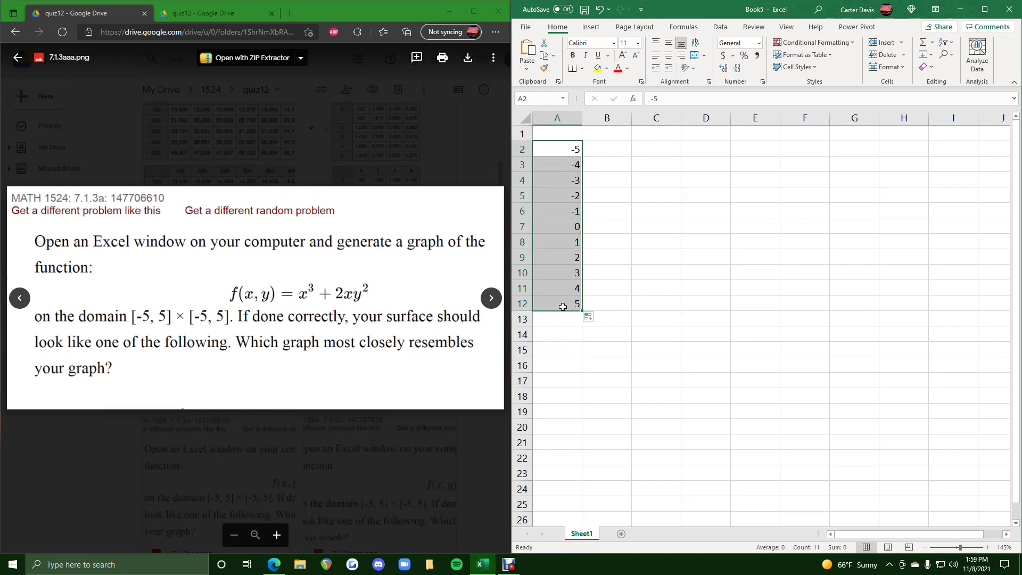
left_click(567, 138)
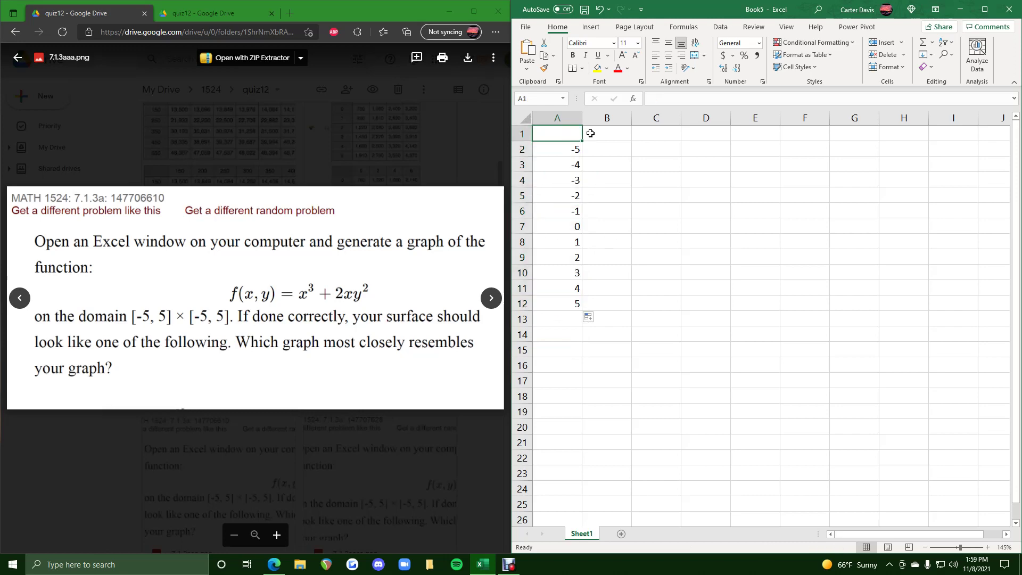
Label A1 'y\x', enter -5 and -4 in B1:C1, and extend the series across to L1.
type("y\\")
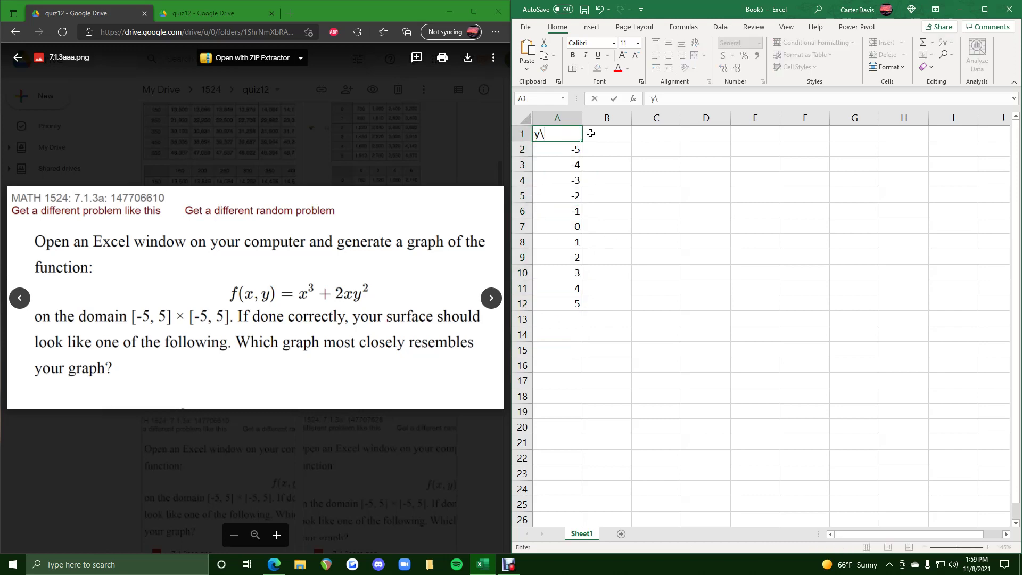
type("x")
key("Tab")
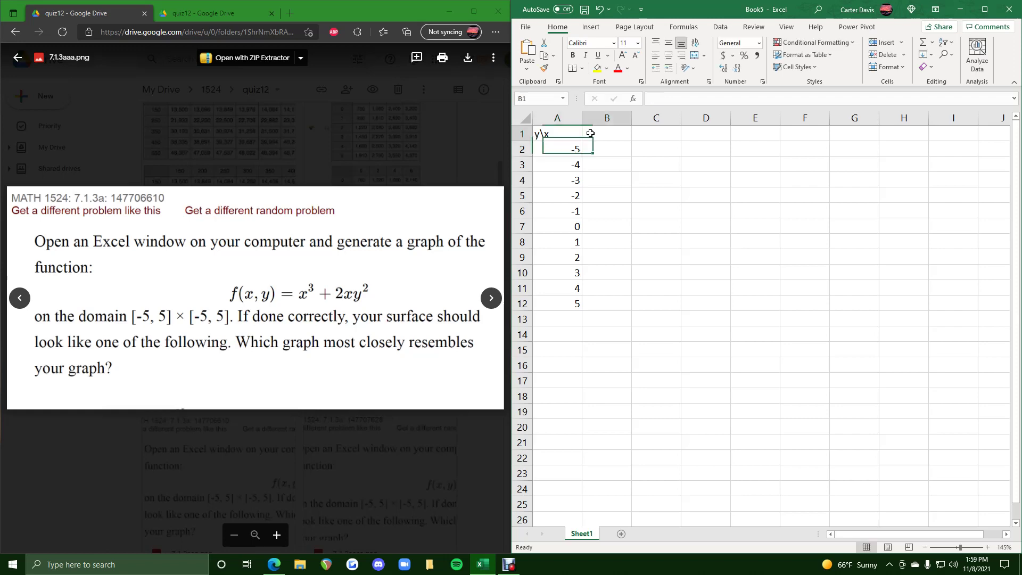
type("-5")
key("Tab")
type("-4")
key("Return")
left_click_drag(590, 133, 931, 141)
scroll(784, 167, "left", 2)
scroll(787, 168, "down", 3)
scroll(787, 168, "up", 1)
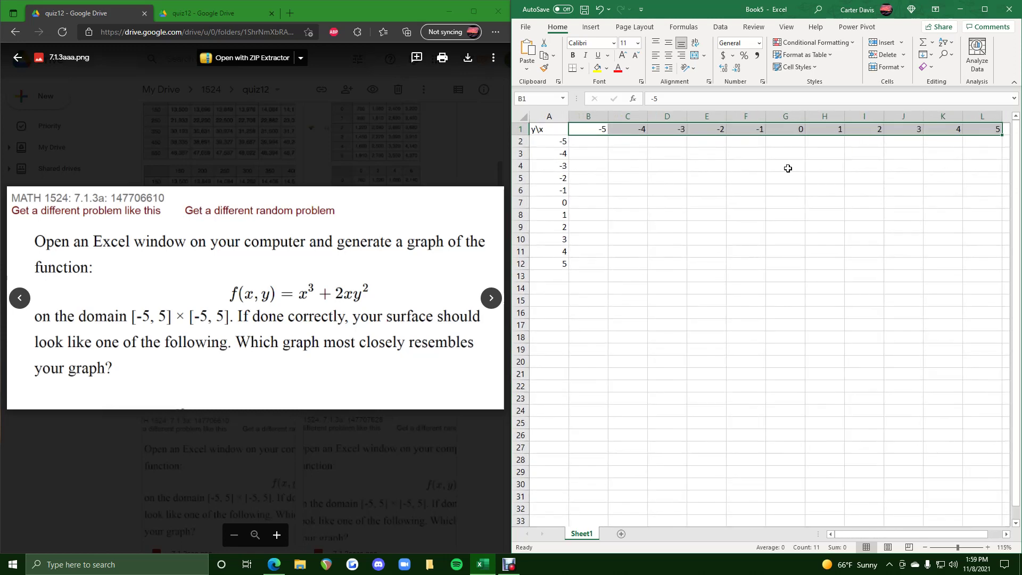
left_click(570, 142)
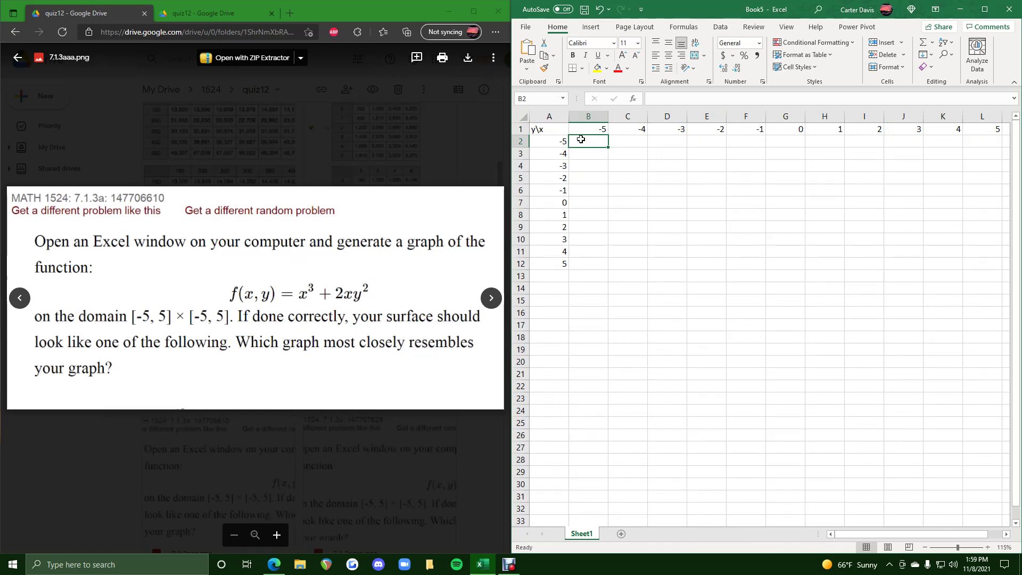
Enter the formula =B$1^3+2*B$1*$A2^2 in B2, giving -375.
type("=")
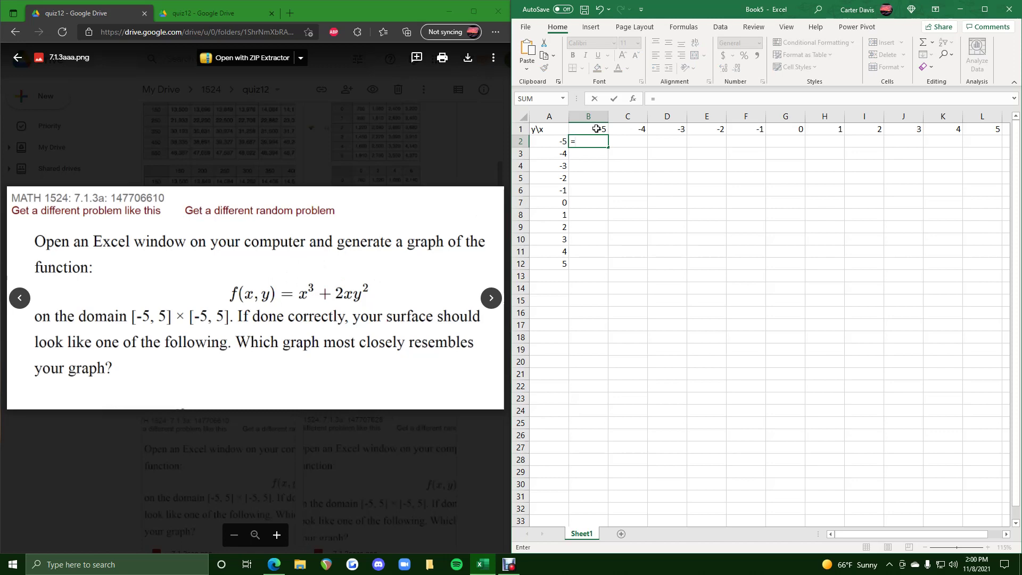
left_click(596, 129)
left_click(580, 145)
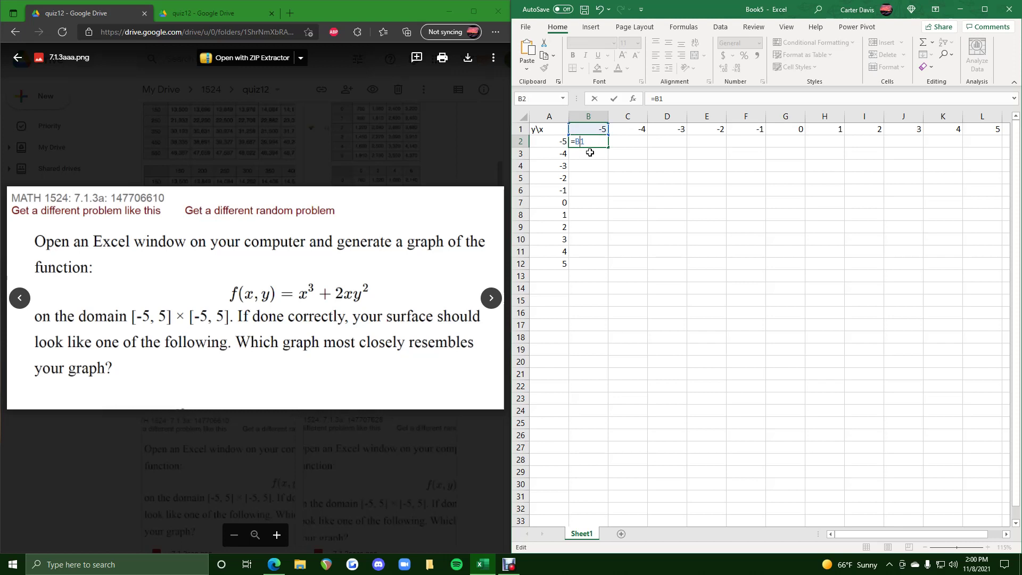
type("$1^3+2*")
type("B")
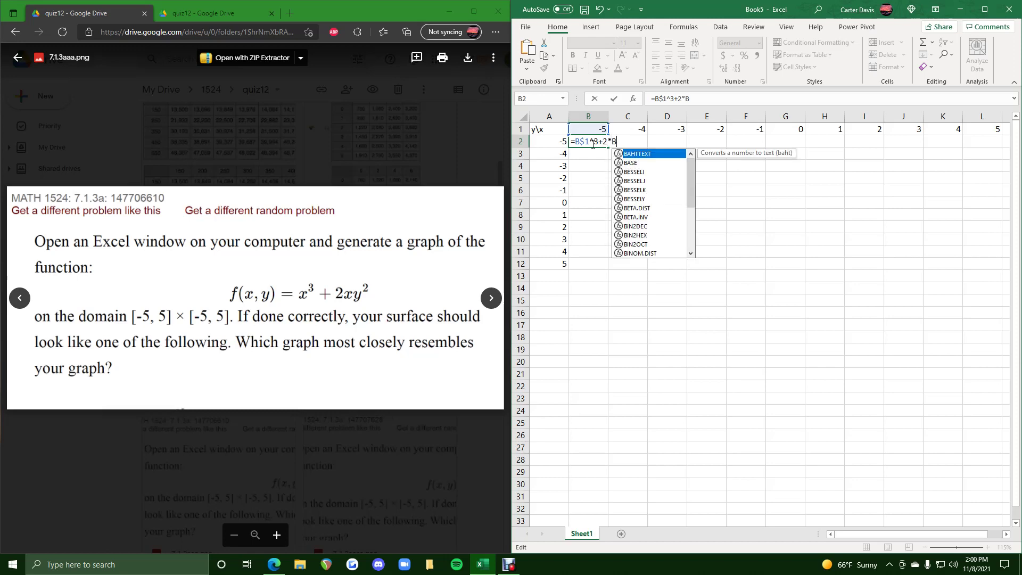
type("$1*")
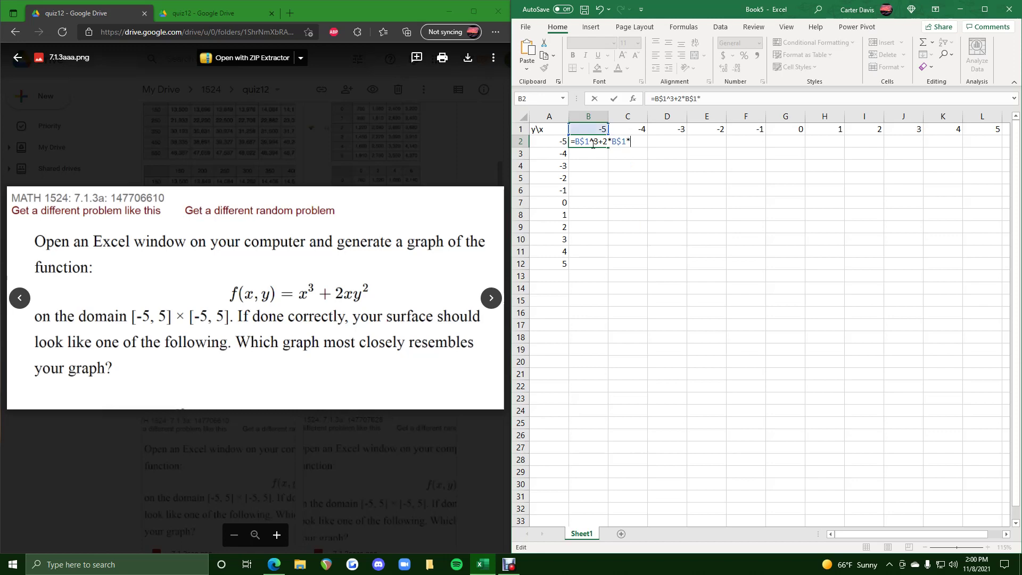
left_click(550, 141)
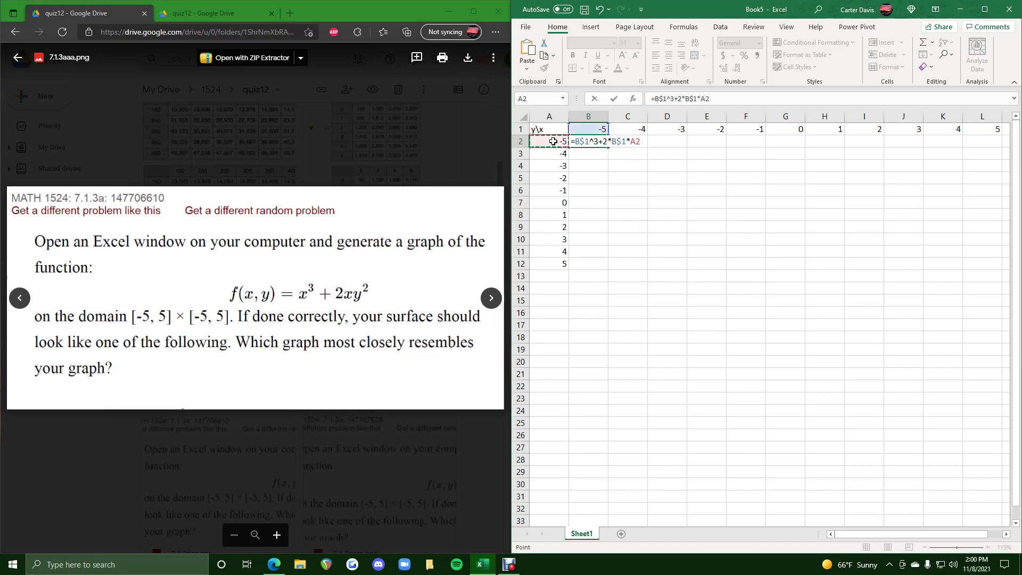
left_click(632, 141)
type("$")
left_click(726, 101)
key("Return")
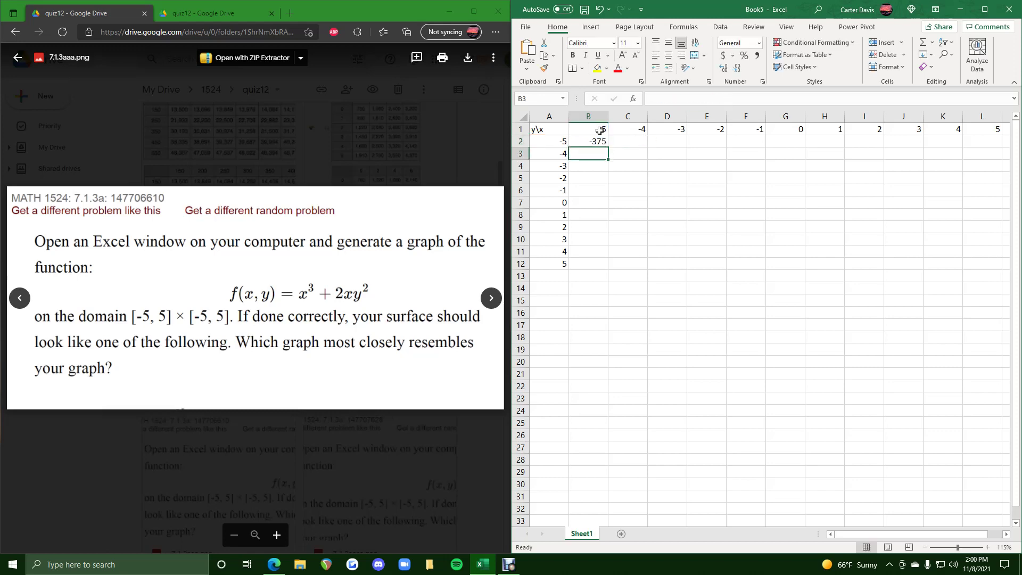
left_click(598, 141)
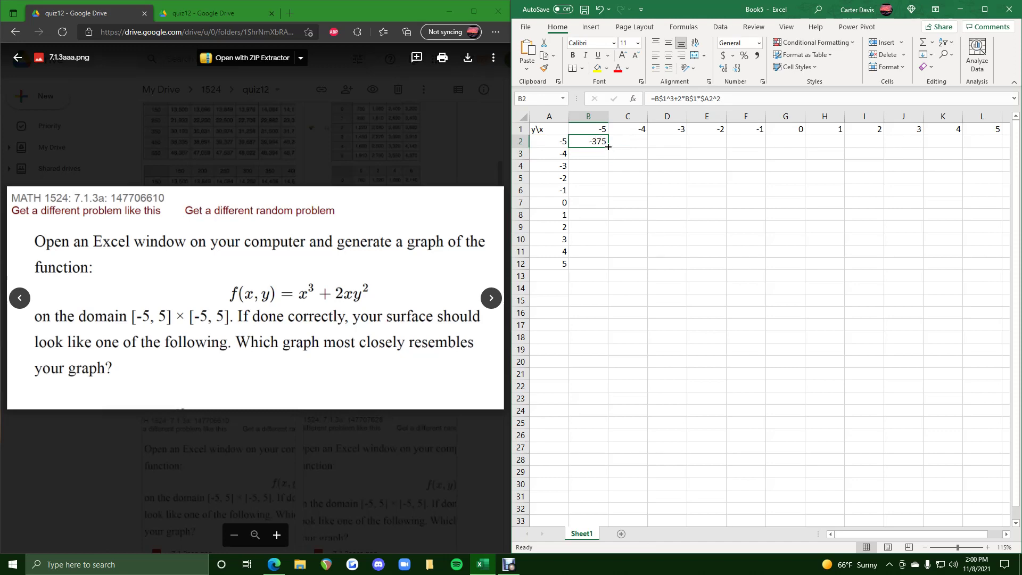
Copy the B2 formula down to B12 and across to column L.
left_click_drag(608, 147, 603, 265)
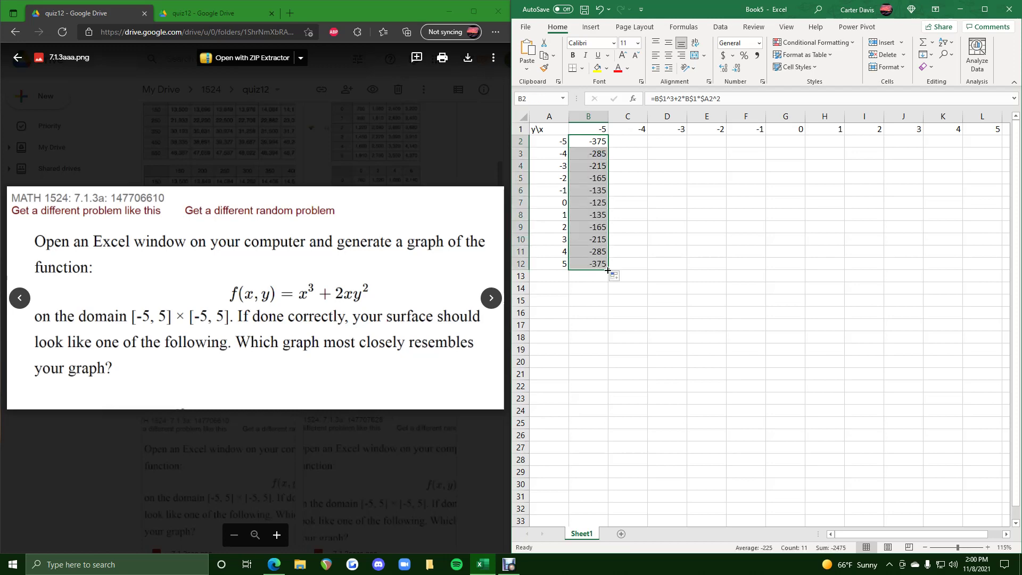
left_click_drag(607, 268, 988, 267)
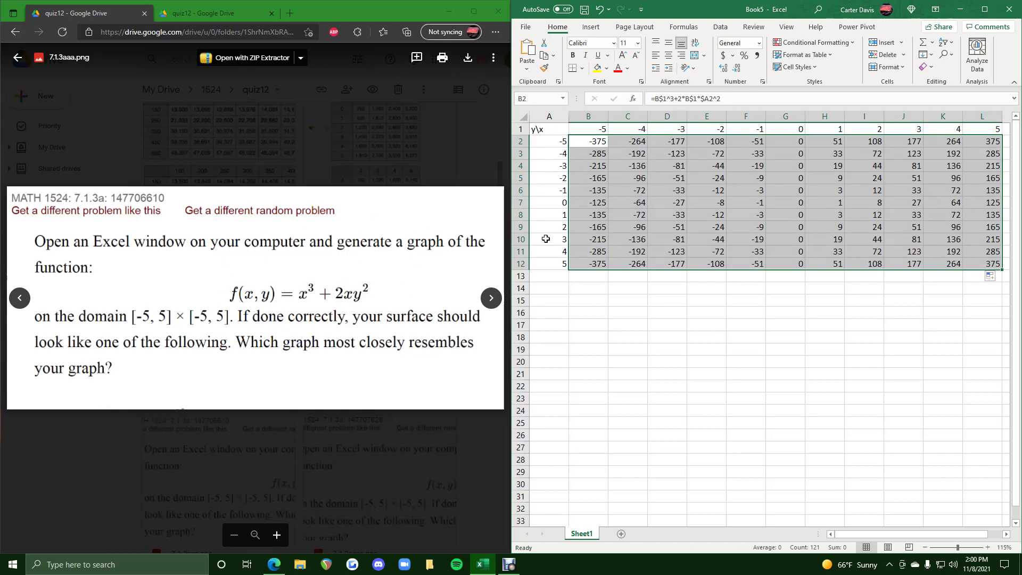
left_click(591, 27)
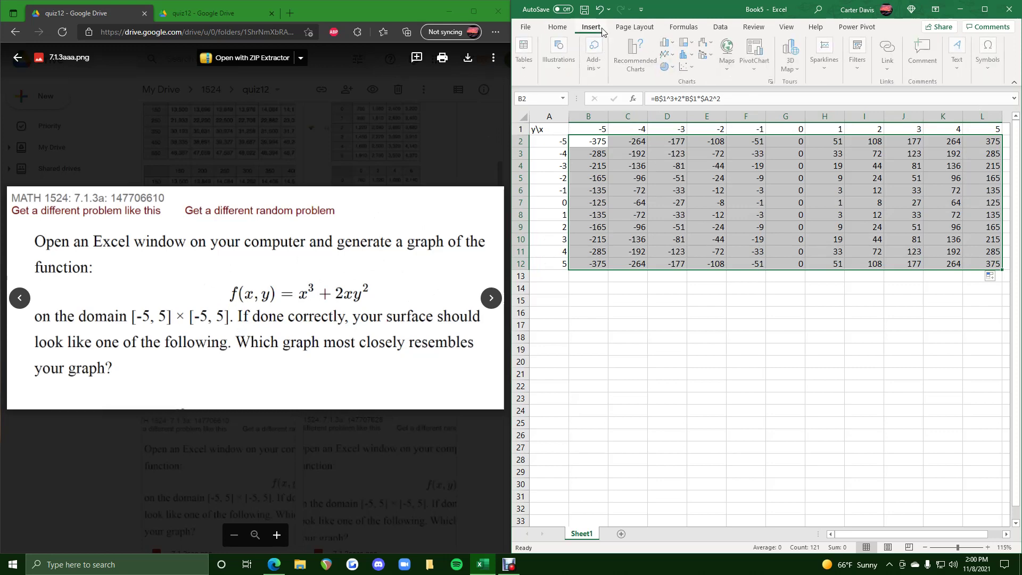
Insert a 3-D Surface chart from the Surface category of All Charts.
left_click(637, 59)
left_click(686, 142)
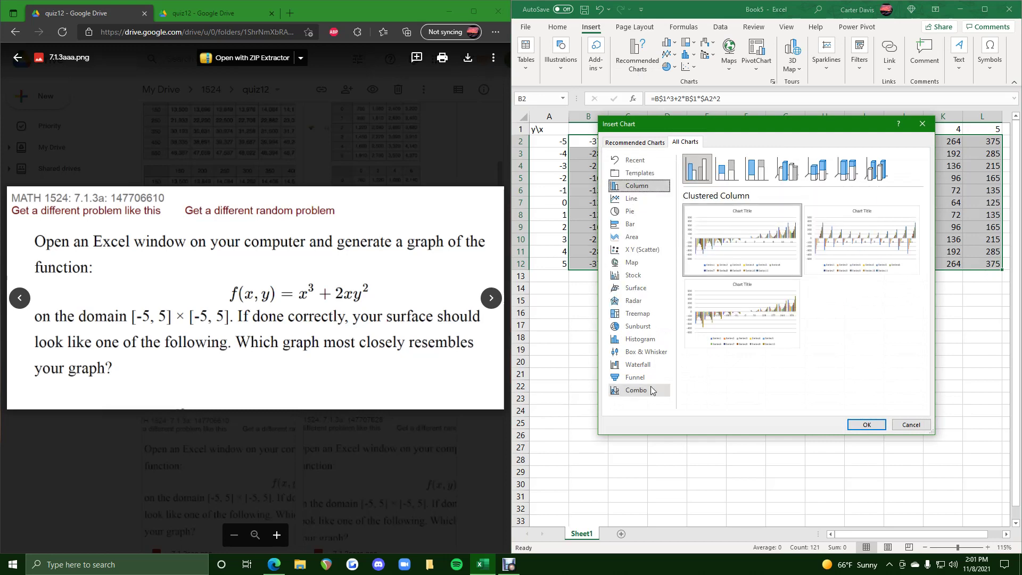
left_click(640, 290)
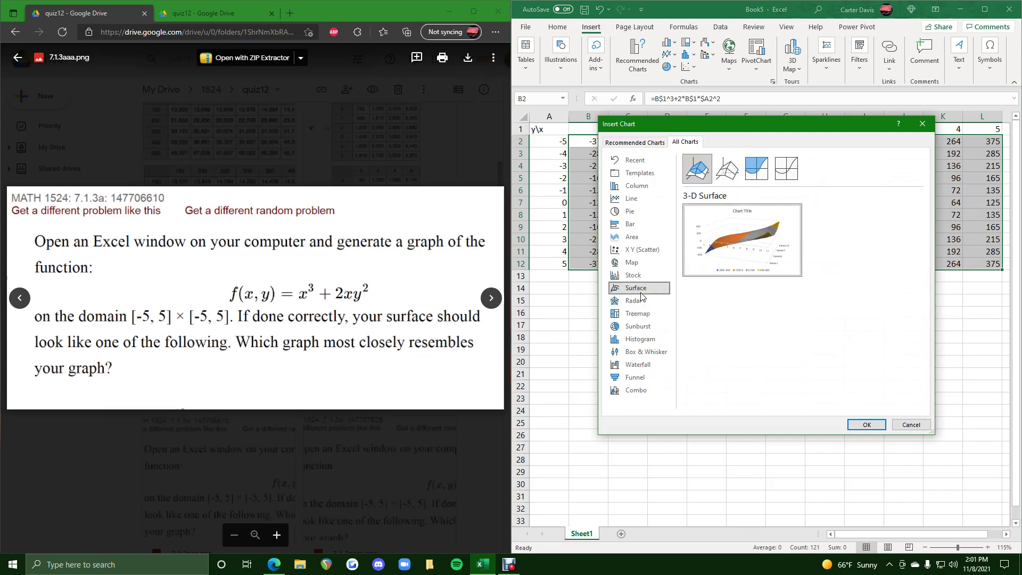
double_click(778, 250)
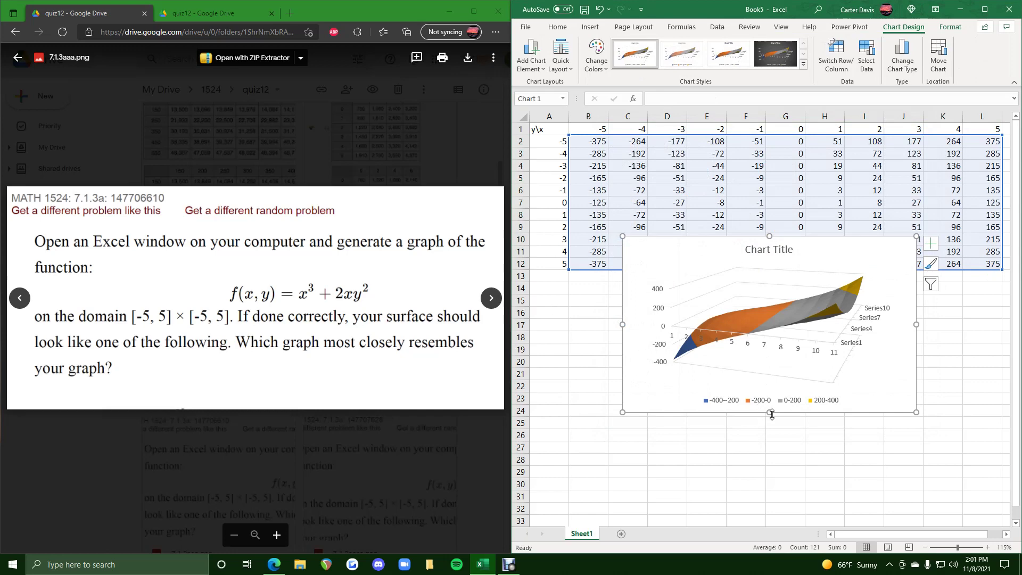
Make the surface chart taller by extending its bottom and top edges and adjusting the lower-left corner.
left_click_drag(769, 412, 772, 481)
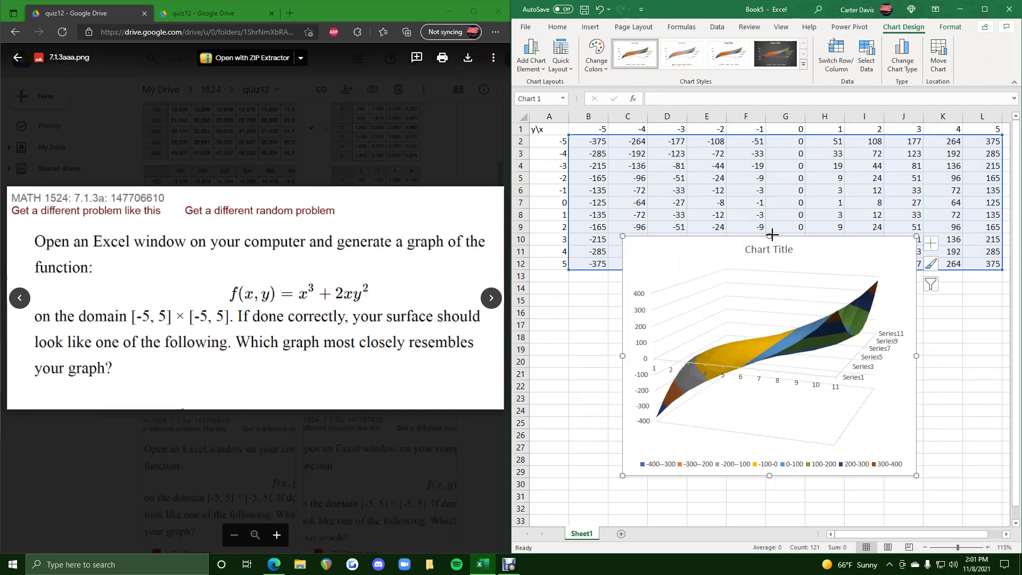
left_click_drag(770, 236, 770, 143)
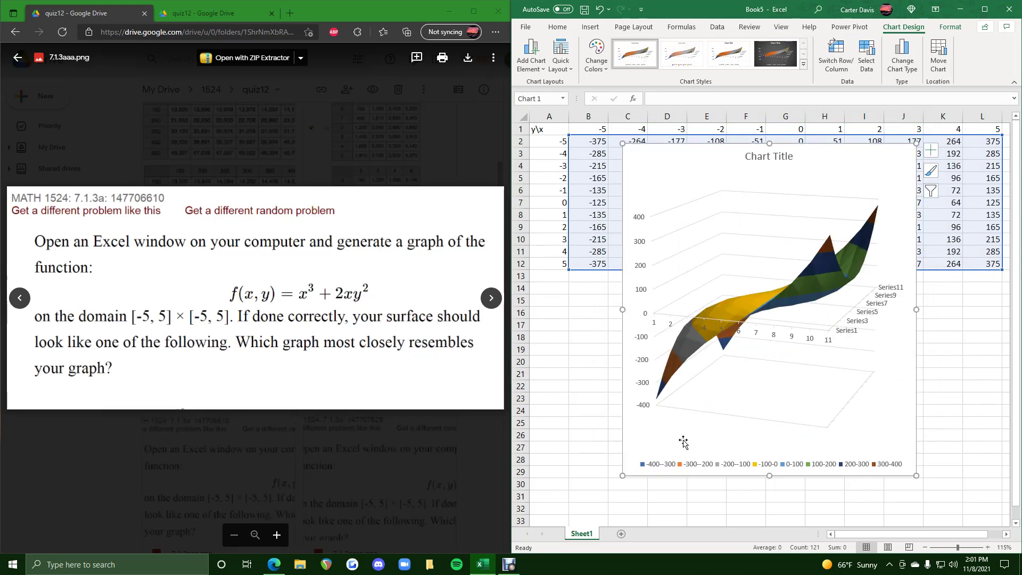
left_click_drag(621, 476, 635, 467)
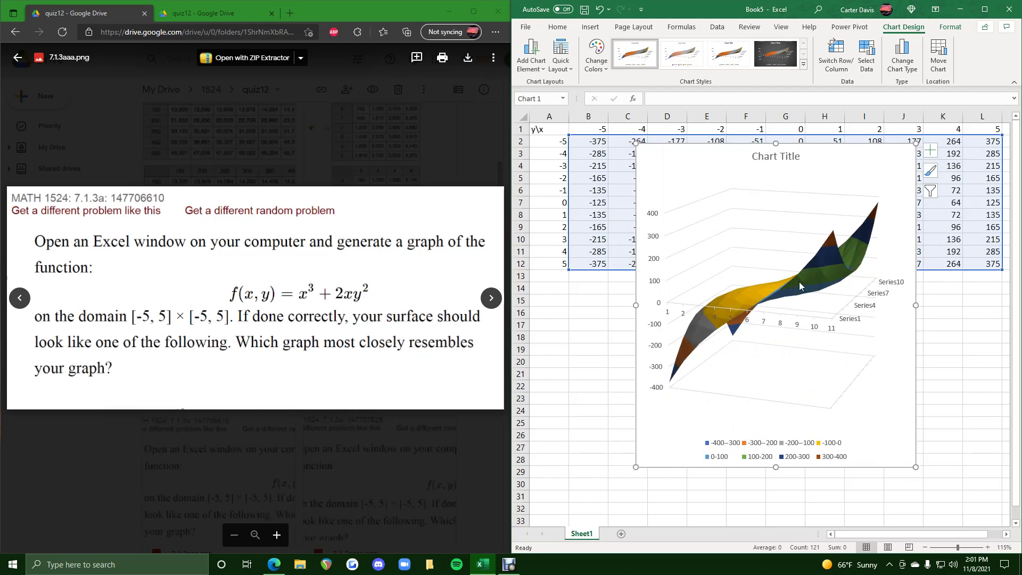
Widen the chart to the right while comparing it with answer graph d.
left_click(202, 12)
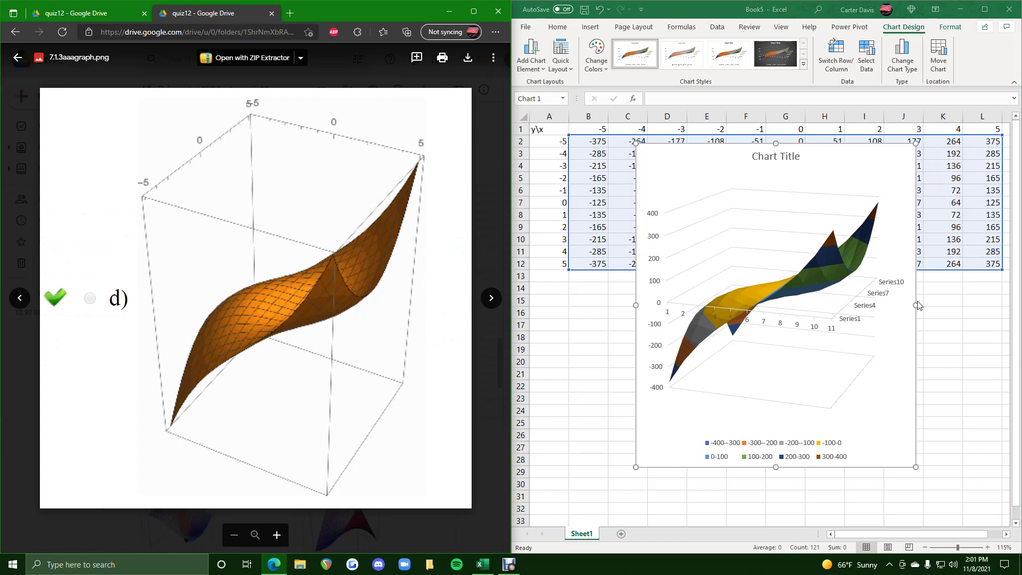
left_click_drag(915, 305, 957, 304)
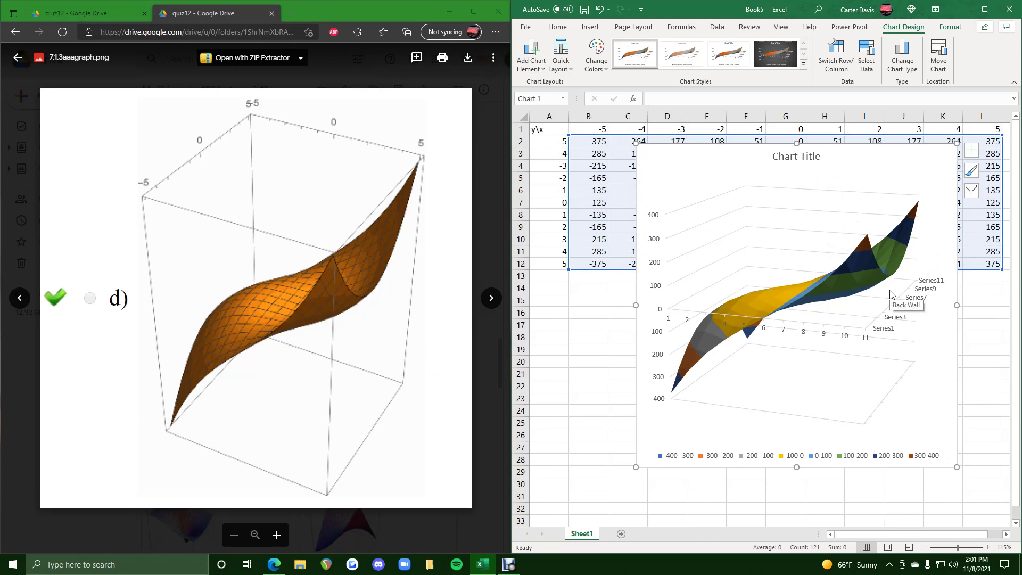
left_click(80, 13)
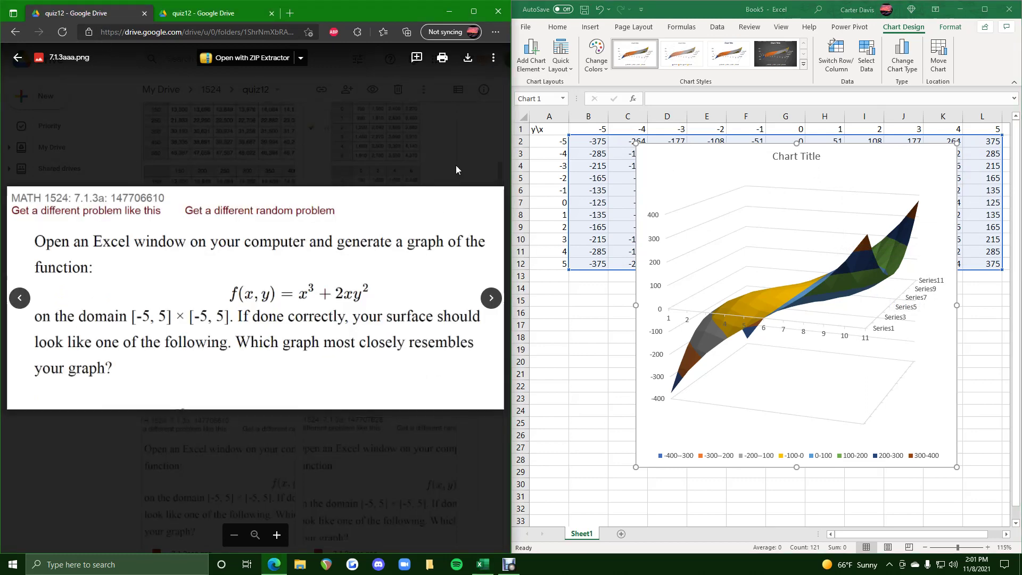